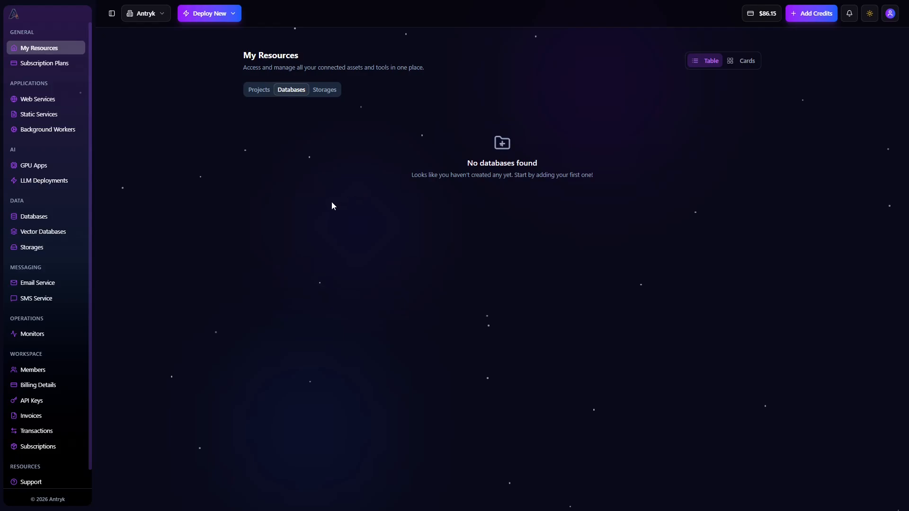
# - Scroll the sidebar down from the empty Databases view to reveal Monitors
pyautogui.scroll(-1, 33, 284)
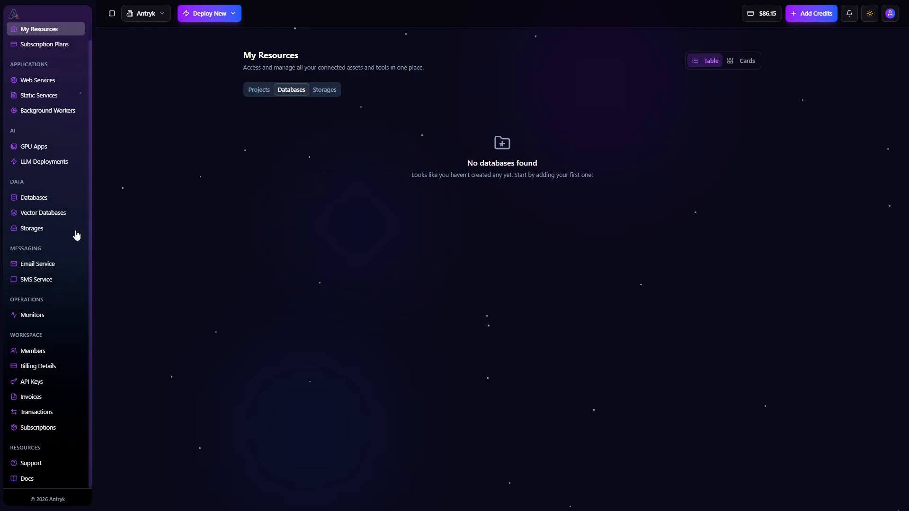
# - Open Monitors, collapse the sidebar to icons, and start a new monitor with + Add Monitor
pyautogui.click(54, 316)
pyautogui.click(111, 13)
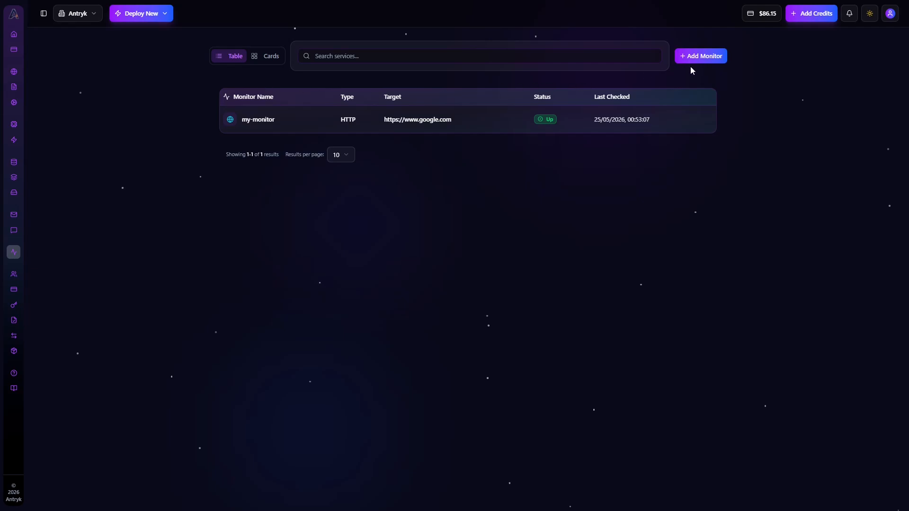
pyautogui.click(709, 59)
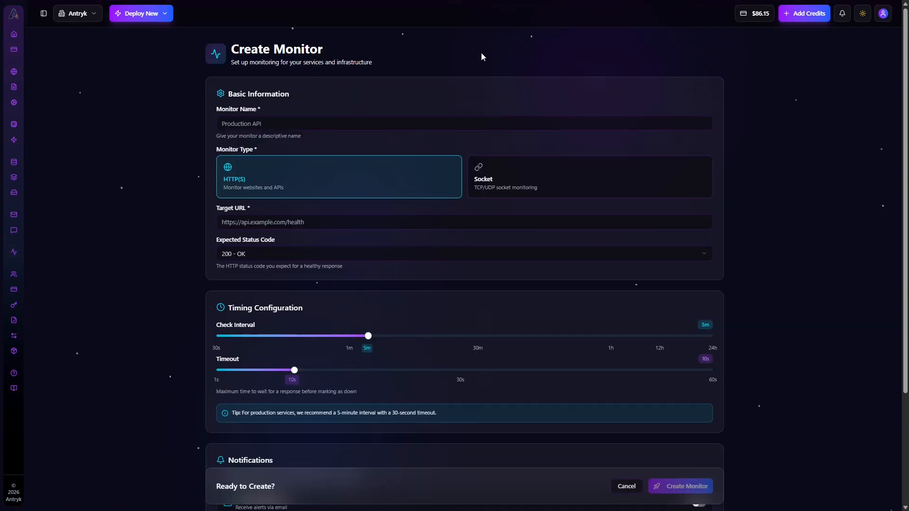
pyautogui.scroll(-1, 346, 116)
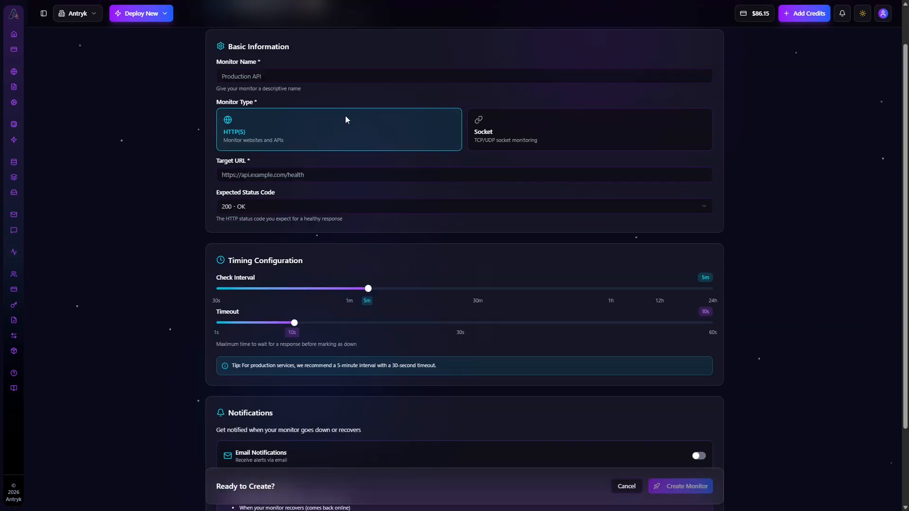
pyautogui.scroll(1, 345, 115)
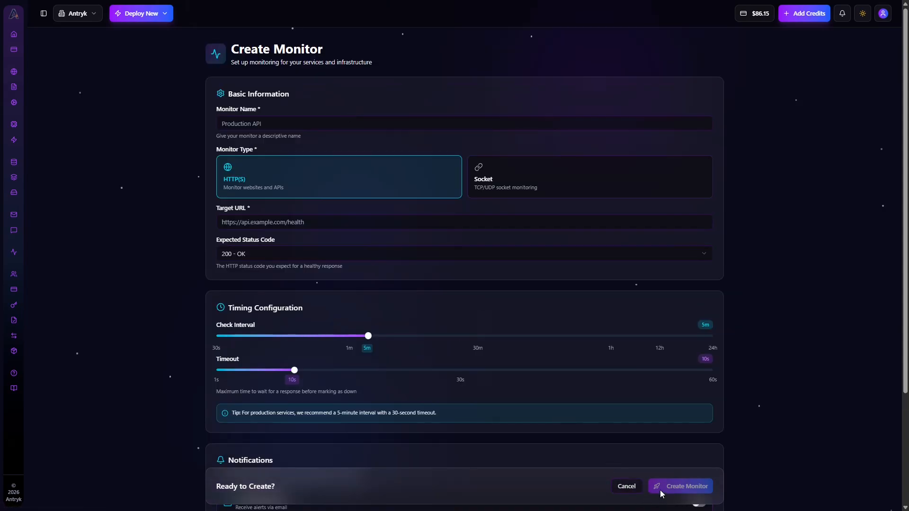
# - Enter 'antryk_monitor' as the Monitor Name, correcting the typos
pyautogui.click(332, 125)
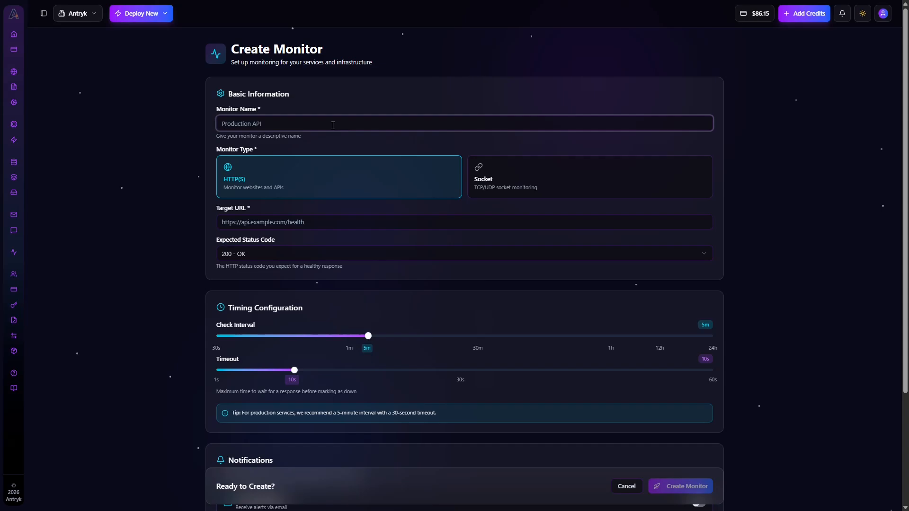
pyautogui.write('antry')
pyautogui.write('_montir')
pyautogui.press('BackSpace')
pyautogui.press('BackSpace')
pyautogui.press('BackSpace')
pyautogui.write('k-monitor')
pyautogui.write('-')
# - Keep 200 - OK as the expected status, and switch the type to Socket and back to HTTP(S)
pyautogui.click(321, 253)
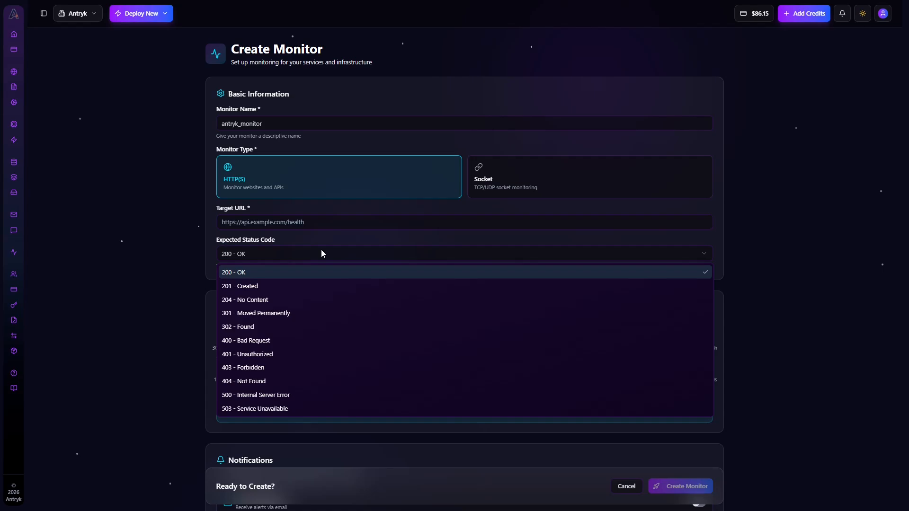
pyautogui.click(292, 273)
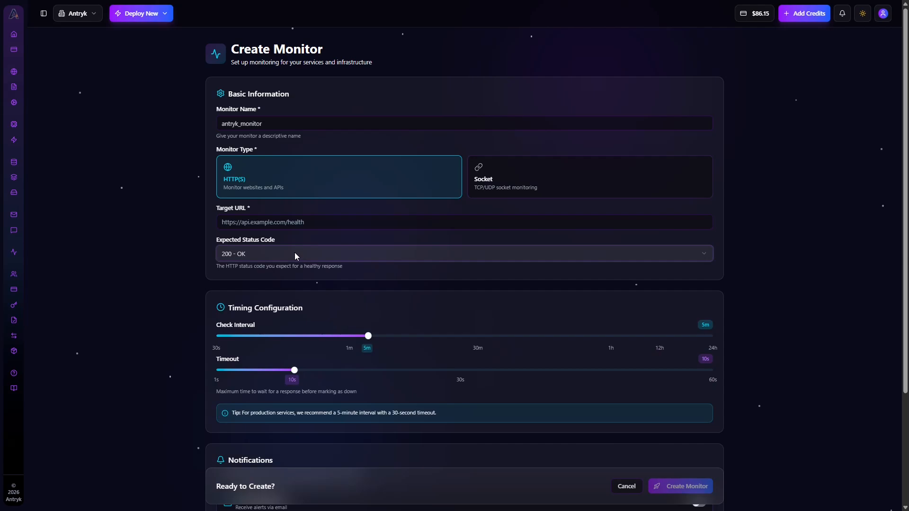
pyautogui.click(493, 186)
pyautogui.click(294, 226)
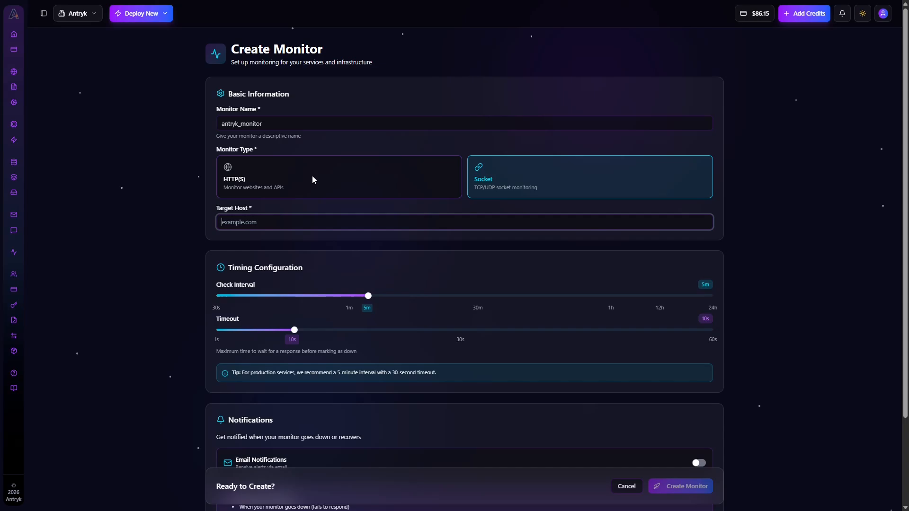
pyautogui.click(313, 179)
pyautogui.click(311, 217)
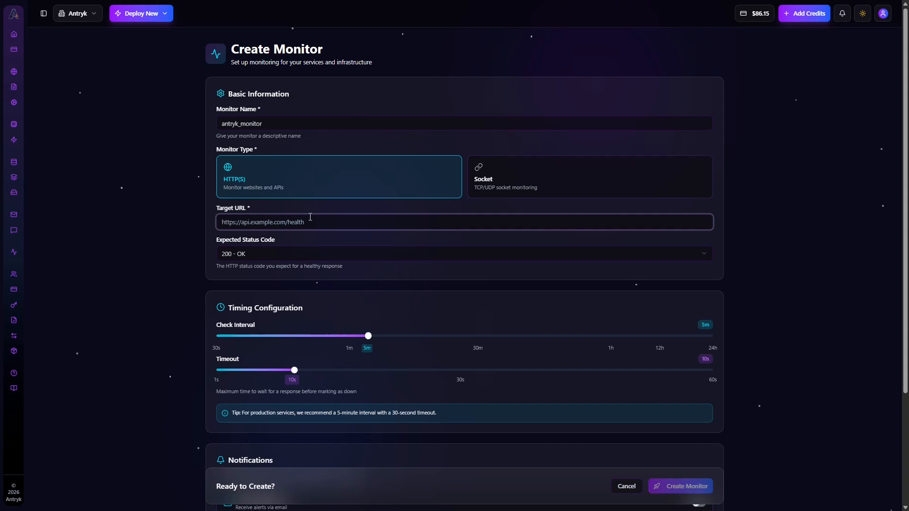
pyautogui.write('https://www.facebook.com/')
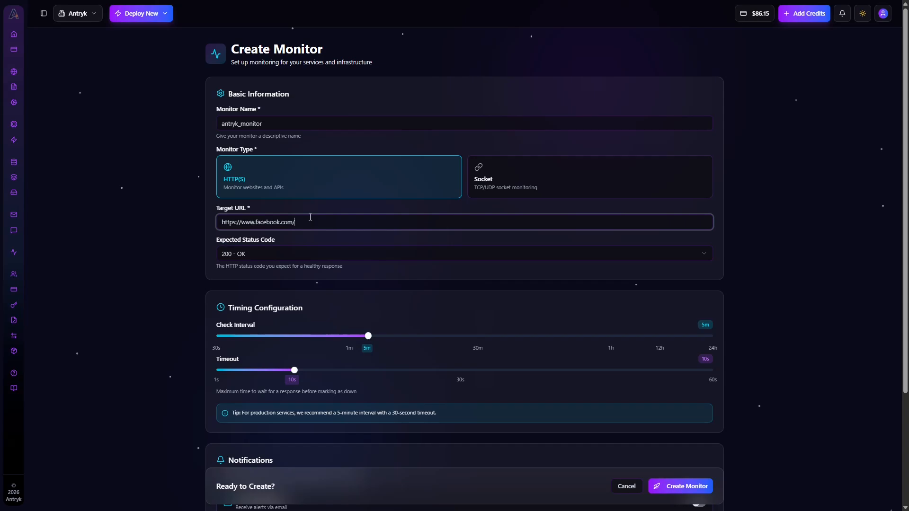
pyautogui.click(290, 254)
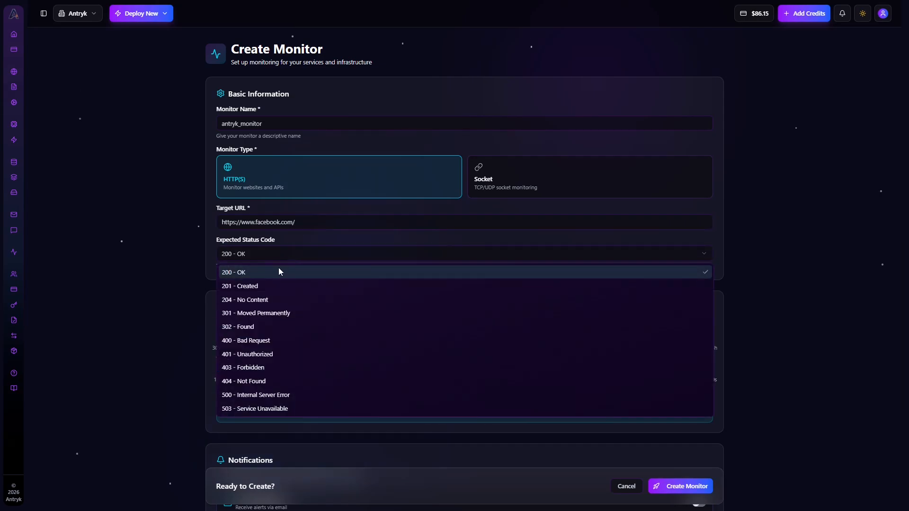
pyautogui.click(241, 275)
pyautogui.scroll(-3, 331, 233)
pyautogui.scroll(2, 390, 193)
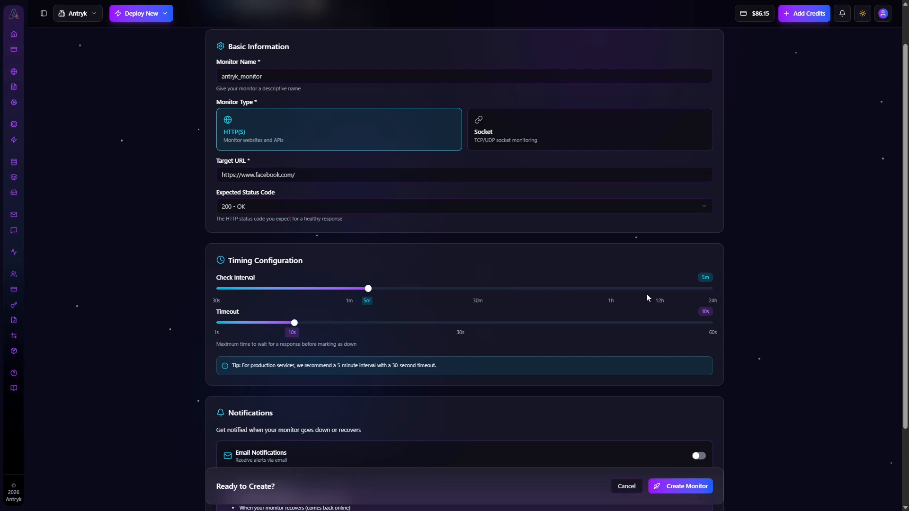
pyautogui.click(478, 300)
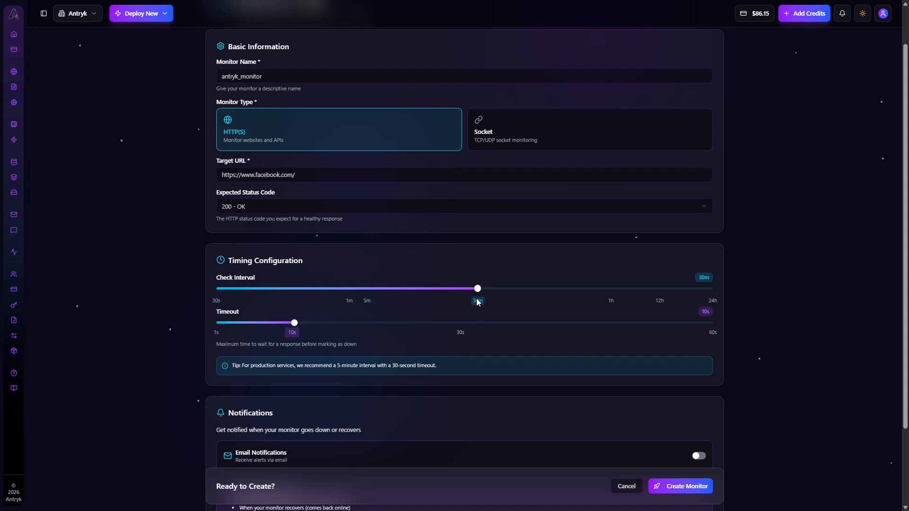
pyautogui.click(368, 302)
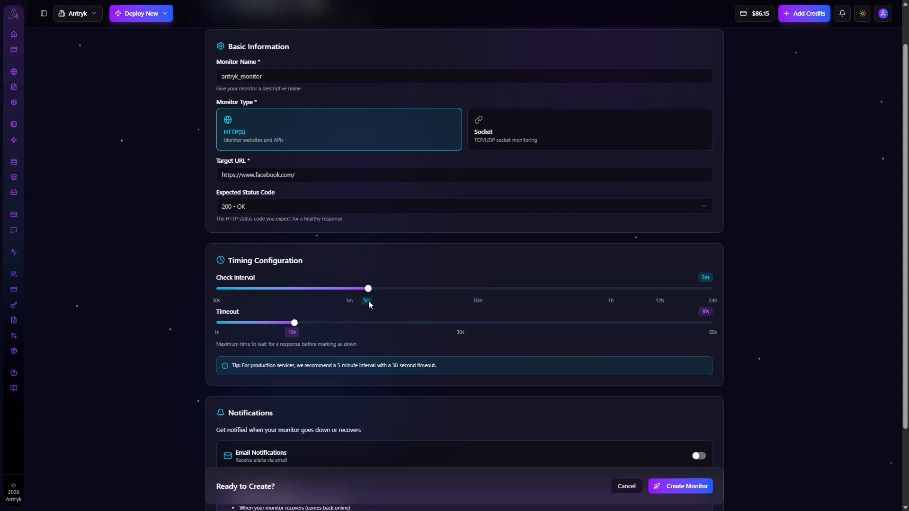
pyautogui.scroll(-1, 312, 270)
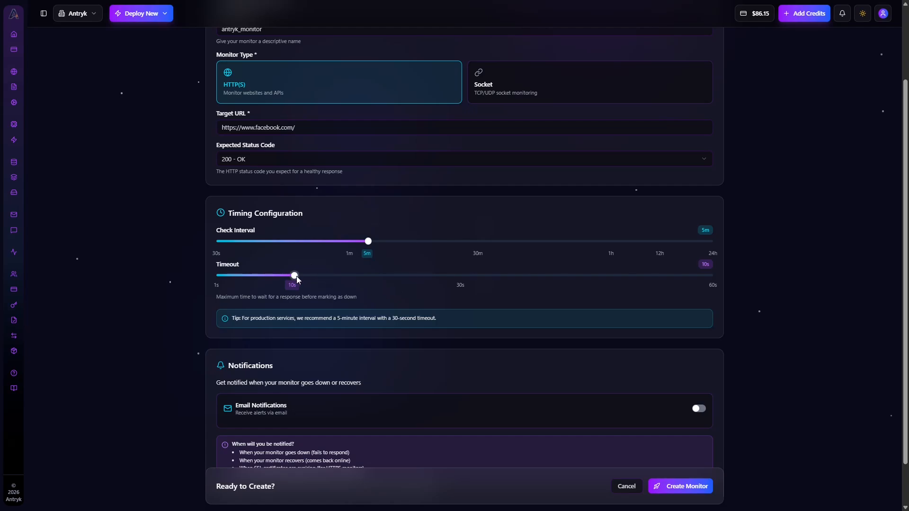
pyautogui.scroll(-1, 460, 275)
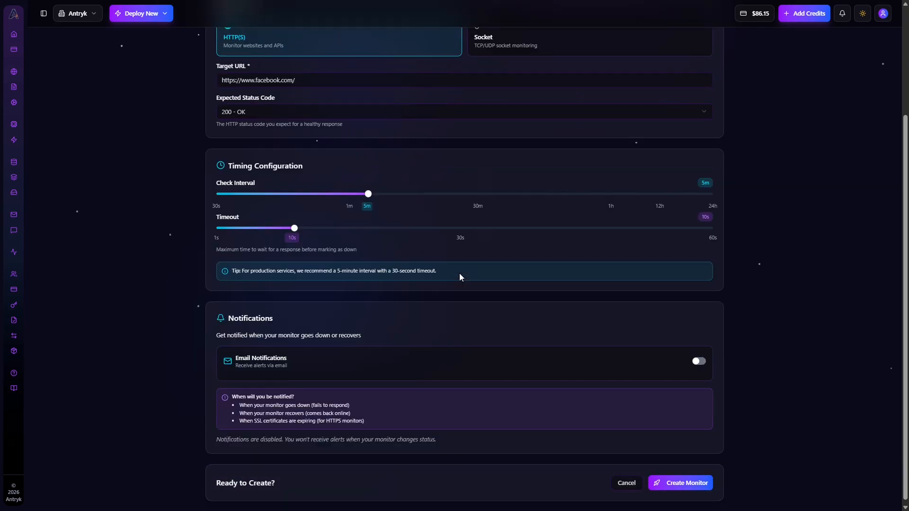
pyautogui.moveTo(287, 268); pyautogui.dragTo(412, 270)
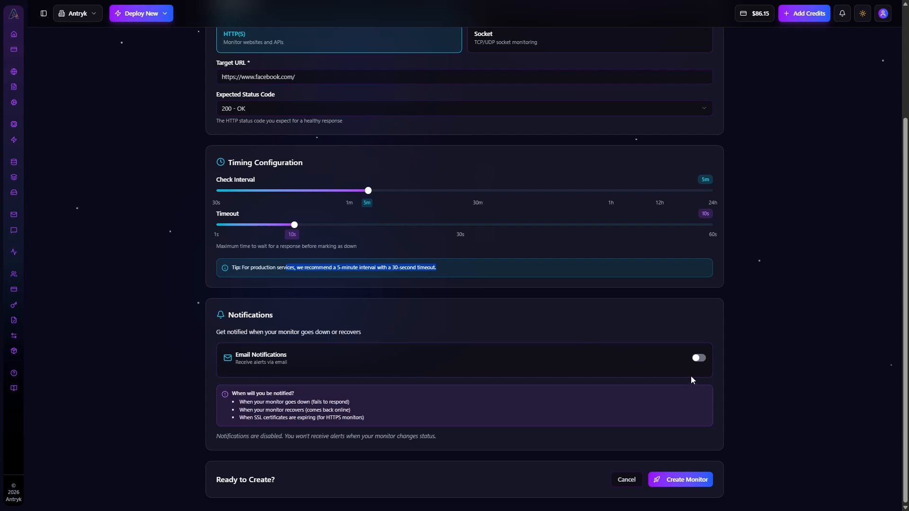
pyautogui.click(698, 359)
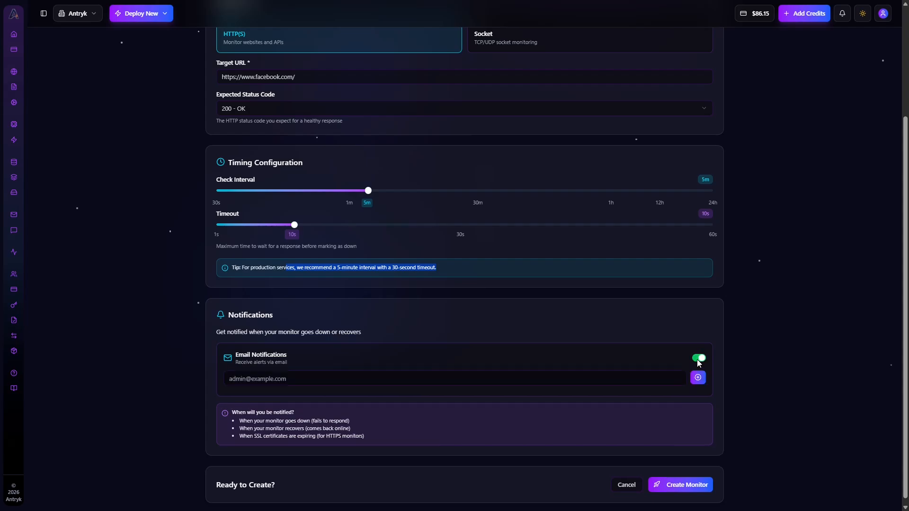
pyautogui.click(698, 358)
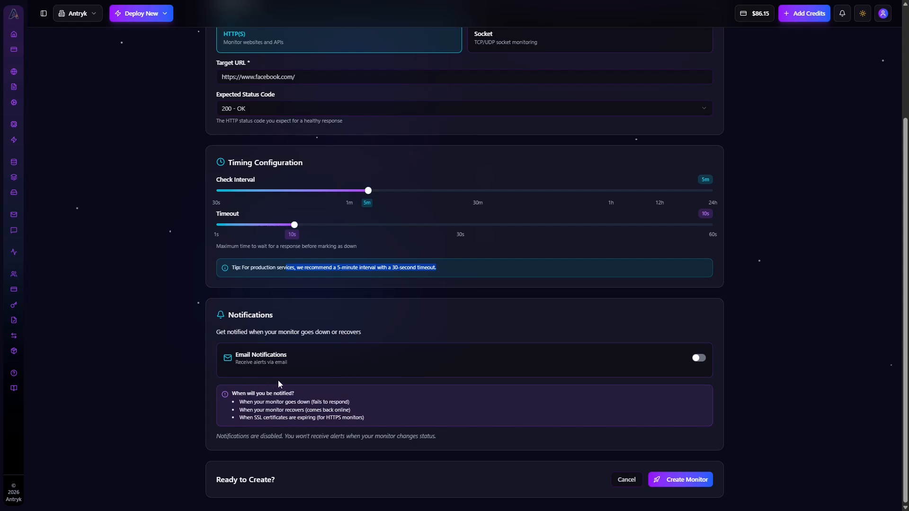
pyautogui.click(700, 358)
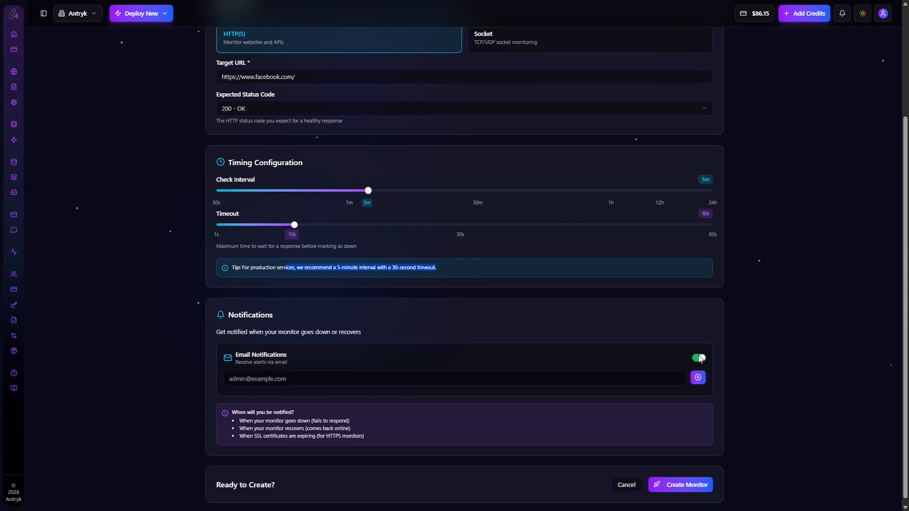
pyautogui.click(379, 376)
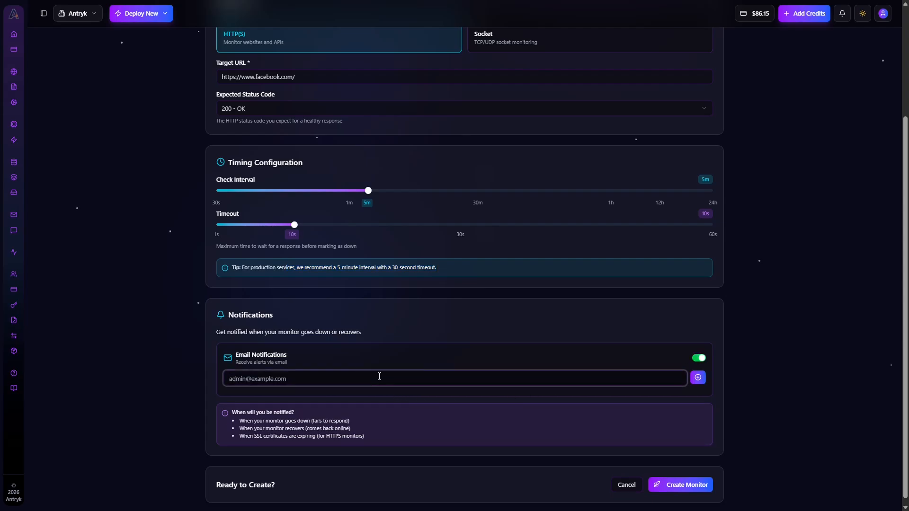
pyautogui.write('xyz.com')
pyautogui.click(697, 358)
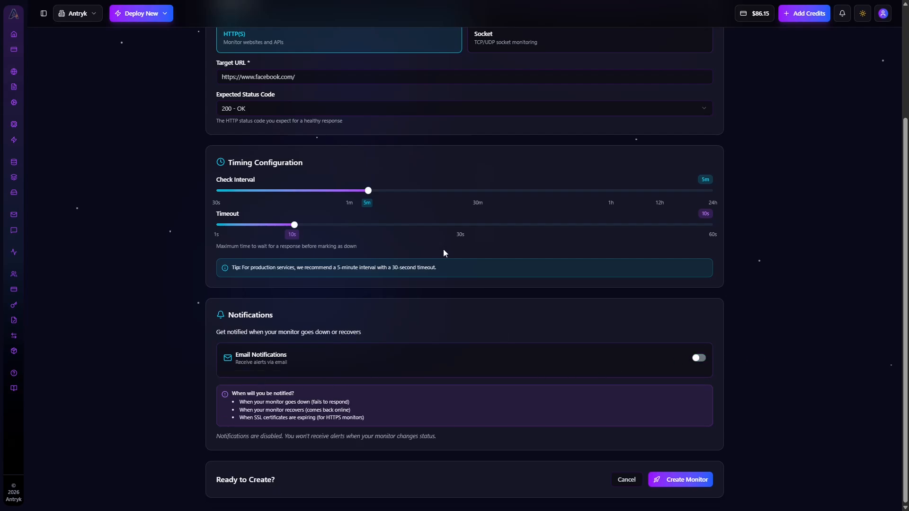
# - Create antryk_monitor and review its Overview, selecting the target URL and Monitor Configuration heading
pyautogui.click(680, 477)
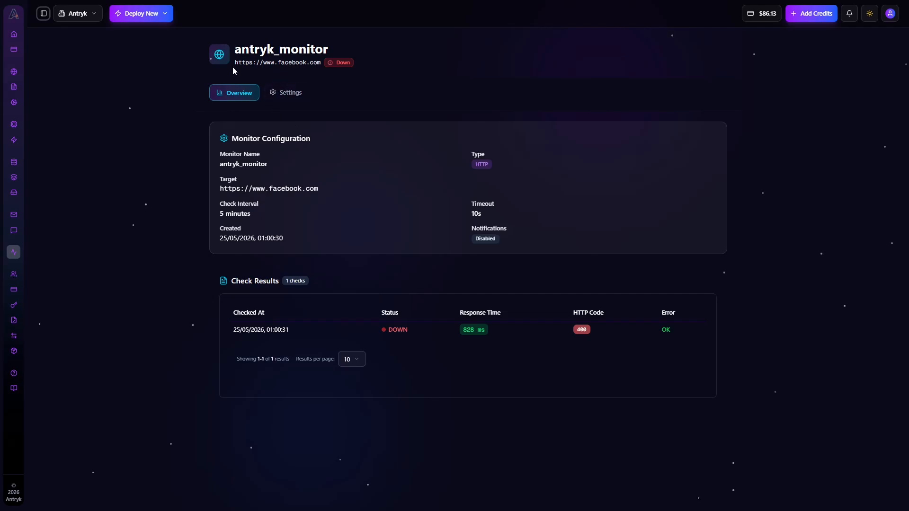
pyautogui.moveTo(232, 66); pyautogui.dragTo(340, 67)
pyautogui.click(386, 115)
pyautogui.moveTo(331, 144); pyautogui.dragTo(232, 138)
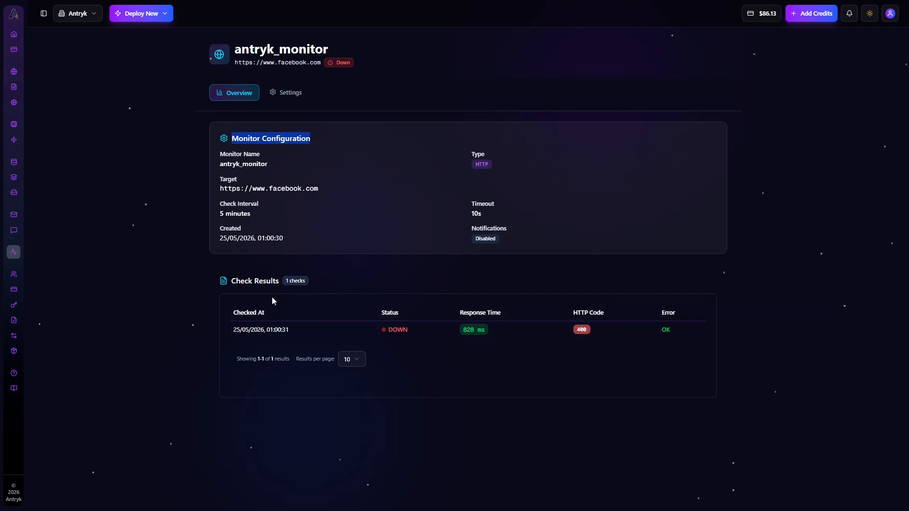
# - Review antryk_monitor's Settings (200 - OK, 5m interval, 10s timeout) and expand the sidebar
pyautogui.click(295, 97)
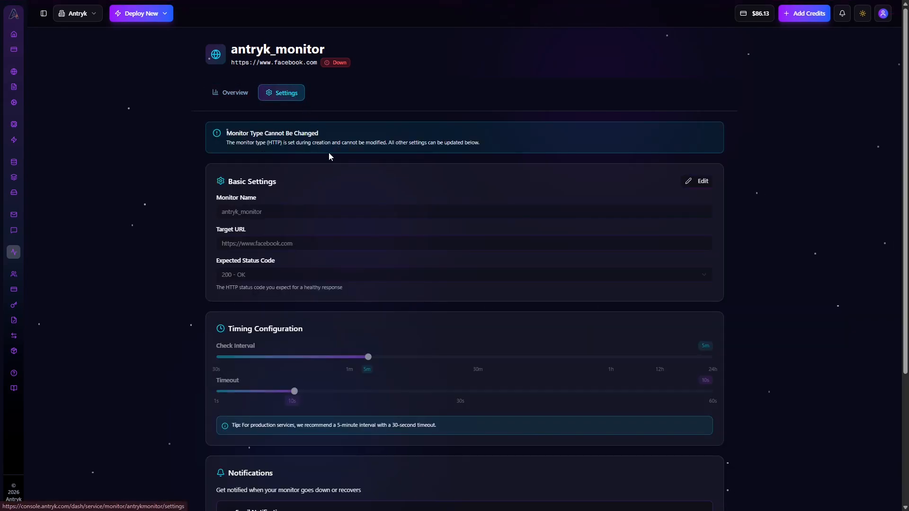
pyautogui.scroll(-1, 330, 157)
pyautogui.scroll(-3, 337, 179)
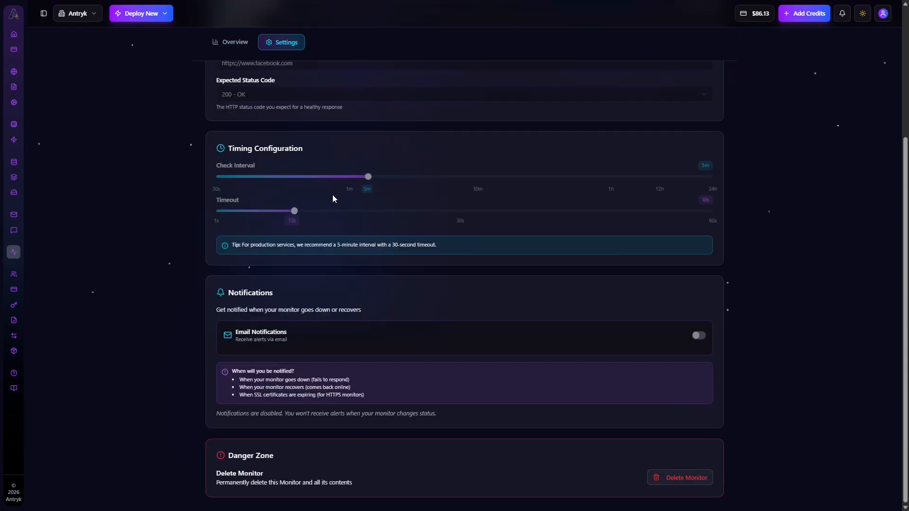
pyautogui.moveTo(430, 10)
pyautogui.scroll(4, 156, 110)
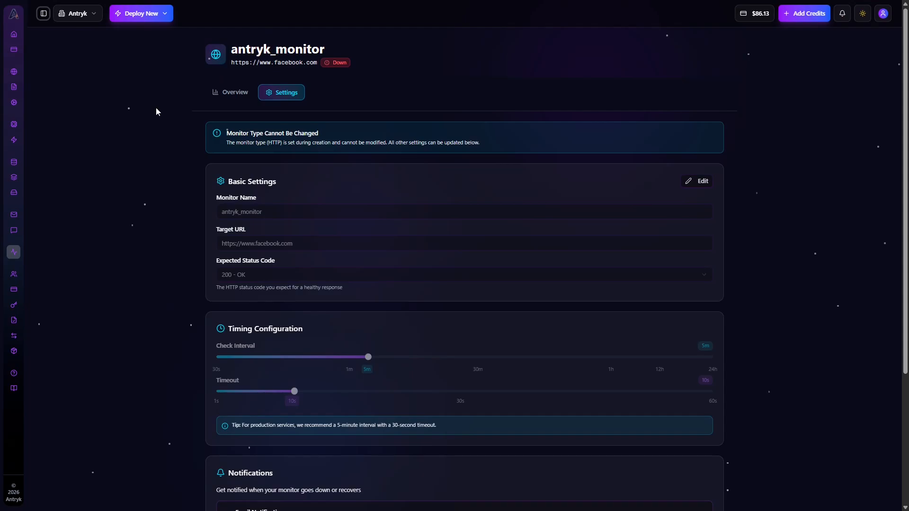
pyautogui.click(44, 14)
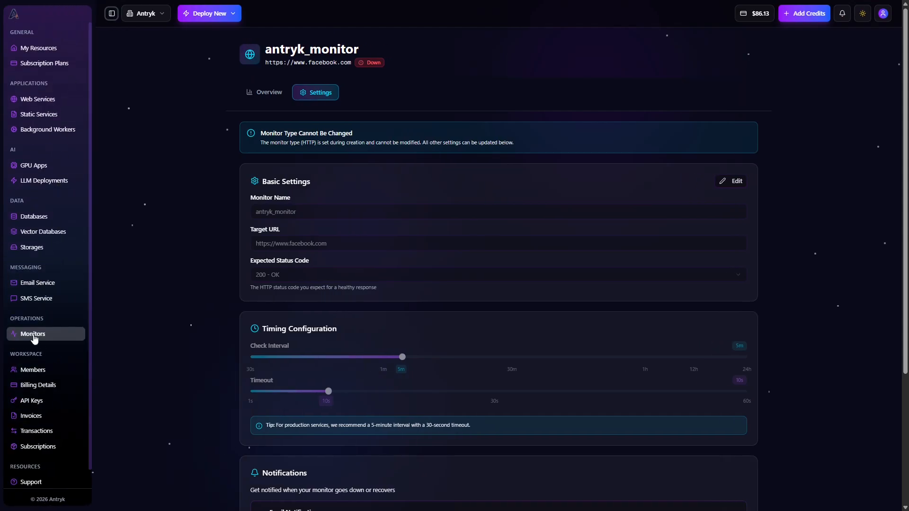
# - View my-monitor from the Monitors list, then return to the My Resources Databases view
pyautogui.click(33, 335)
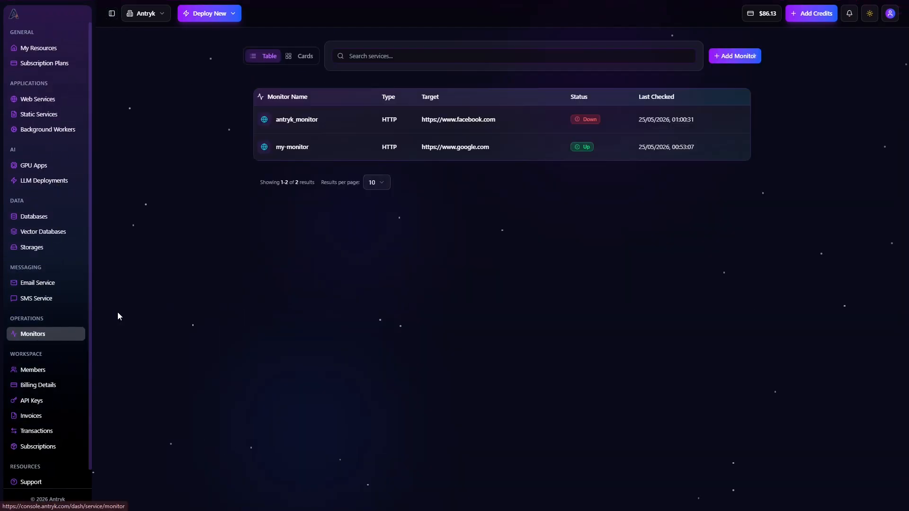
pyautogui.click(111, 13)
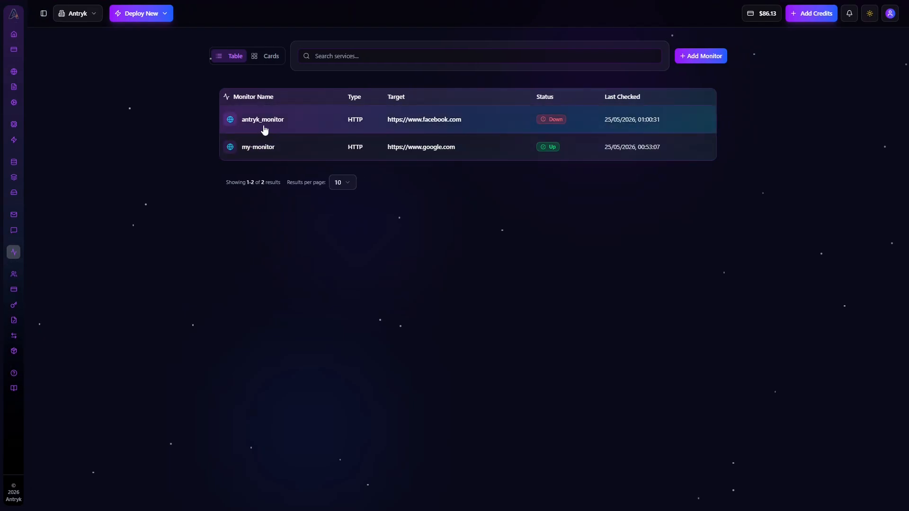
pyautogui.click(260, 147)
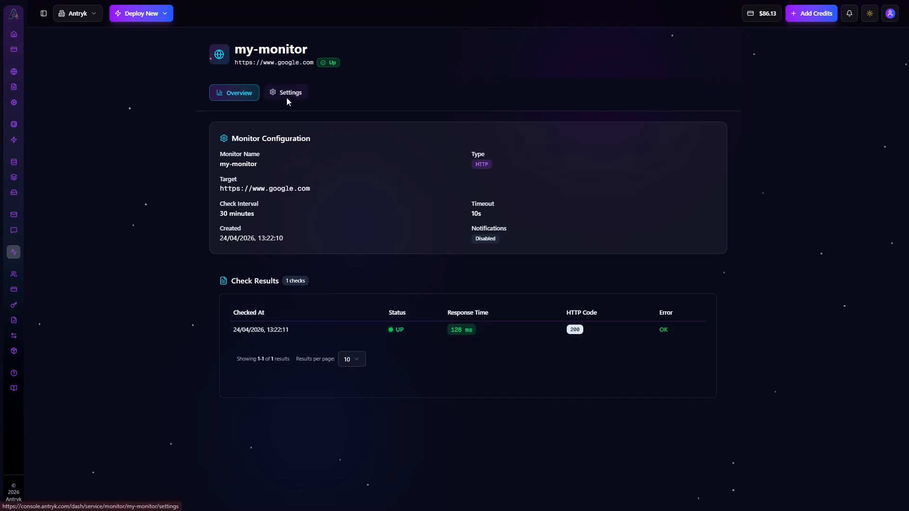
pyautogui.click(14, 35)
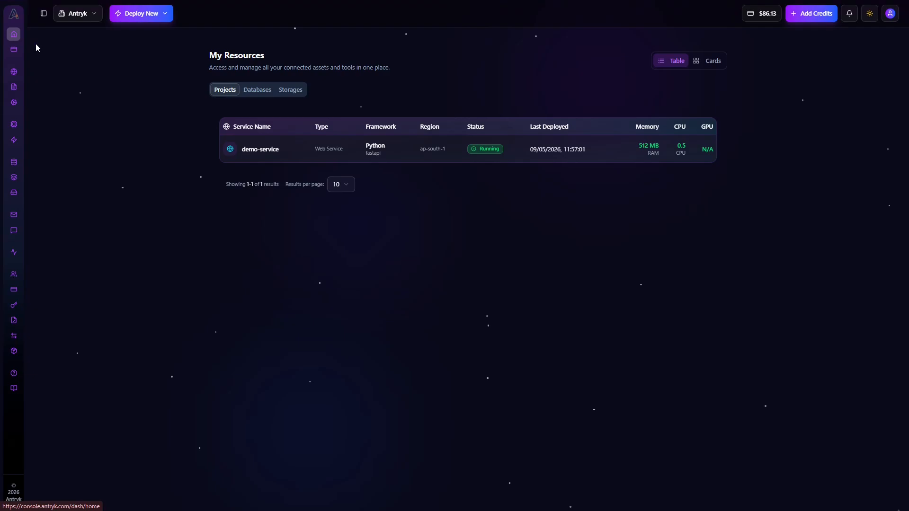
pyautogui.click(250, 91)
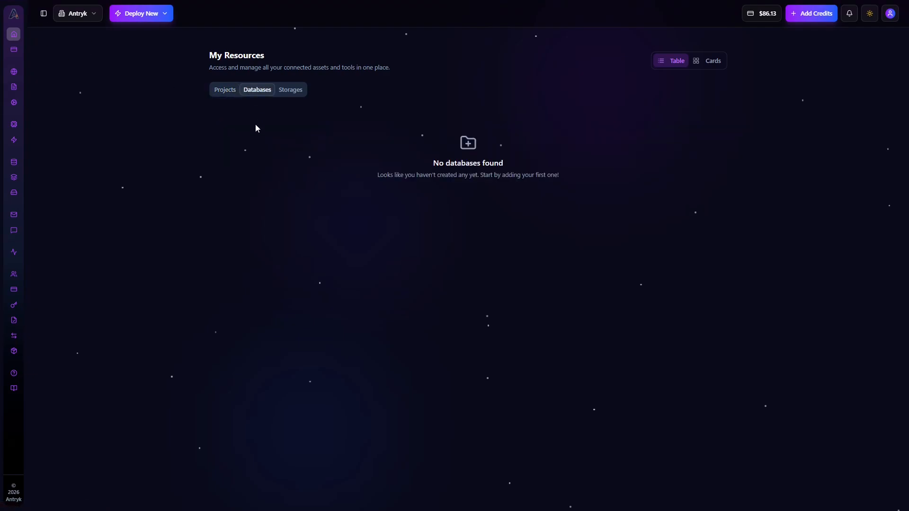